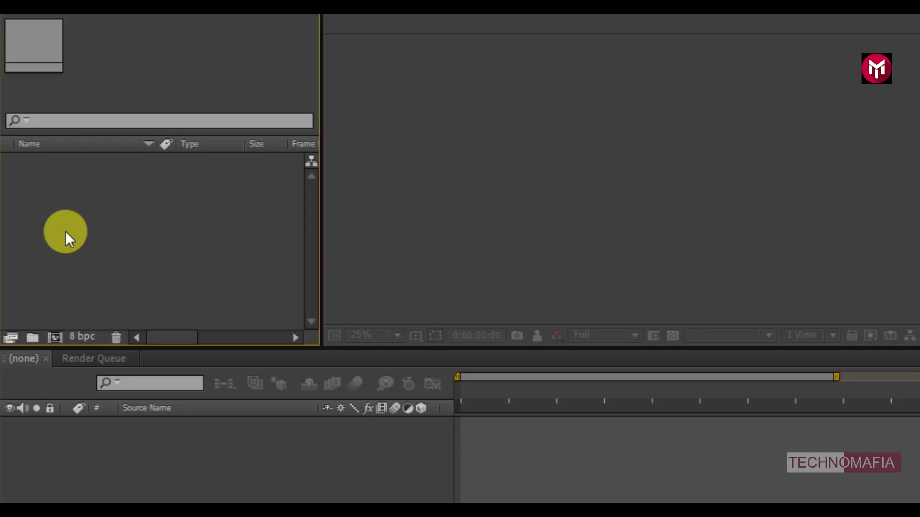
Step: Create a 1920×1080, 25 fps composition named Peoject with a 0:00:04:00 duration
left_click(59, 336)
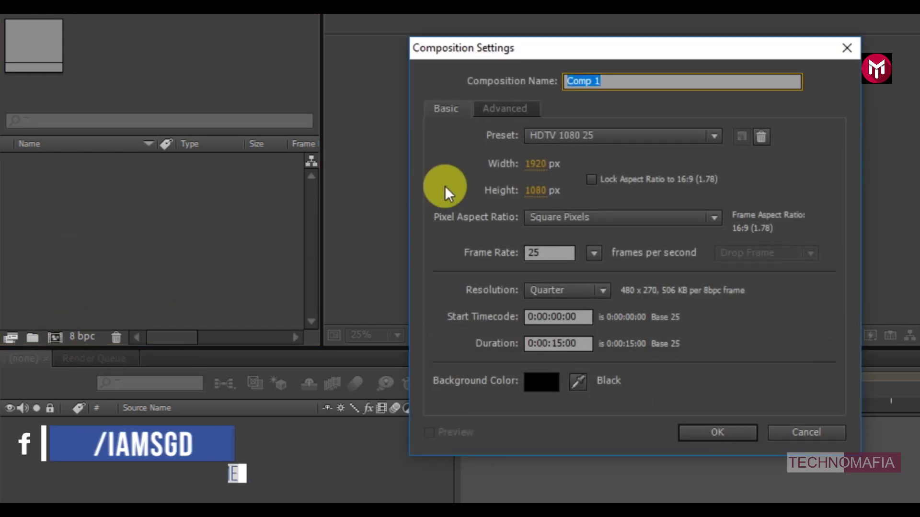
type("Peoject")
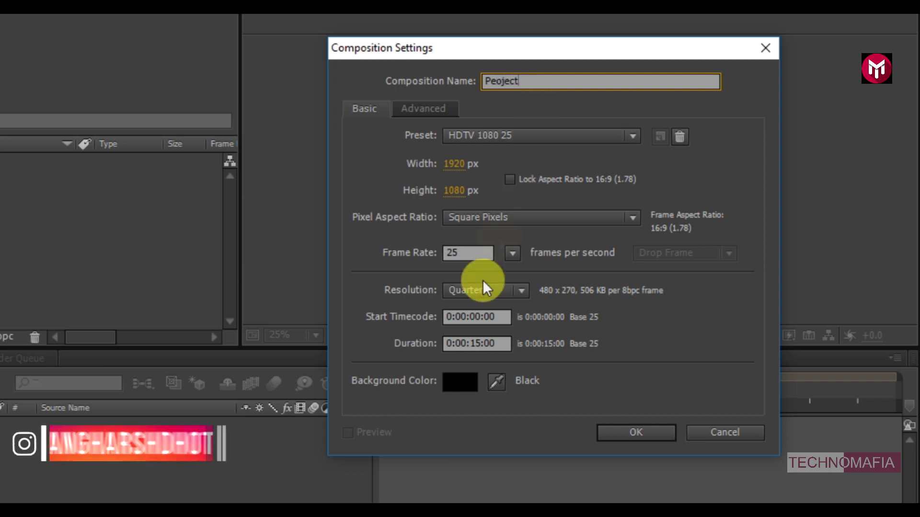
left_click(479, 345)
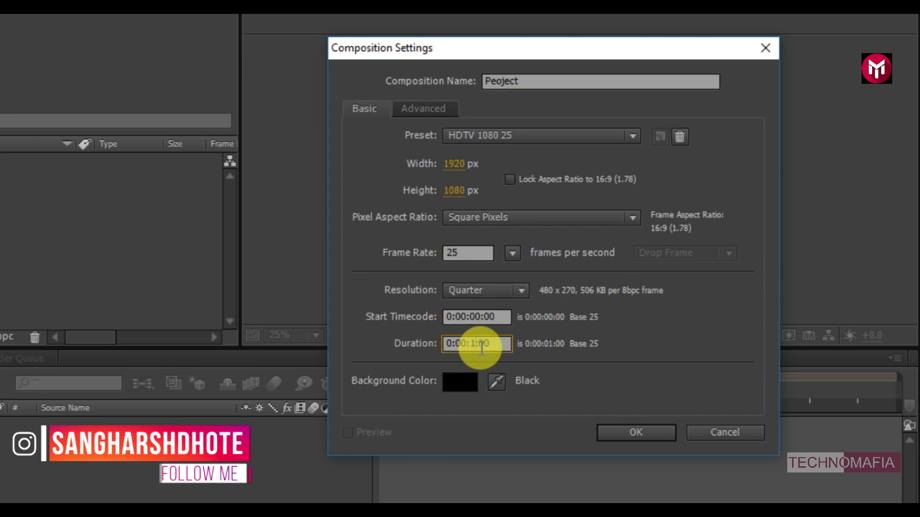
key("BackSpace")
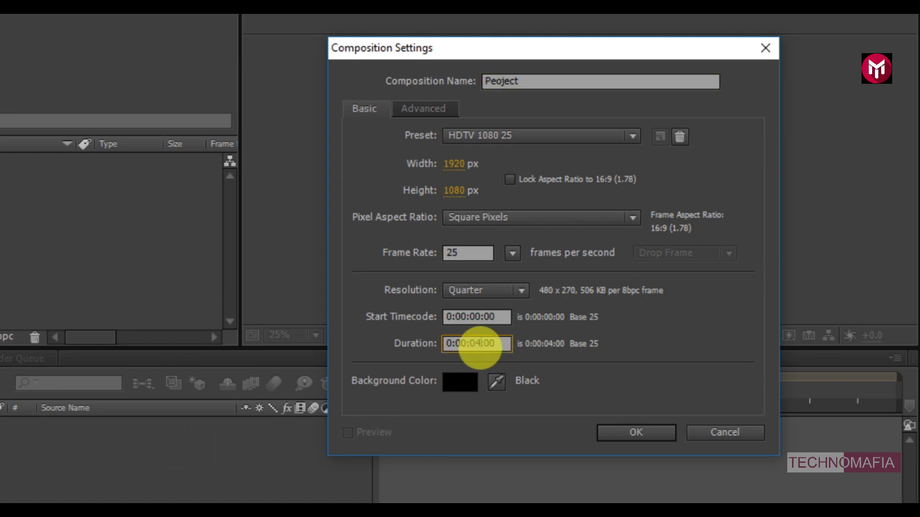
left_click(622, 429)
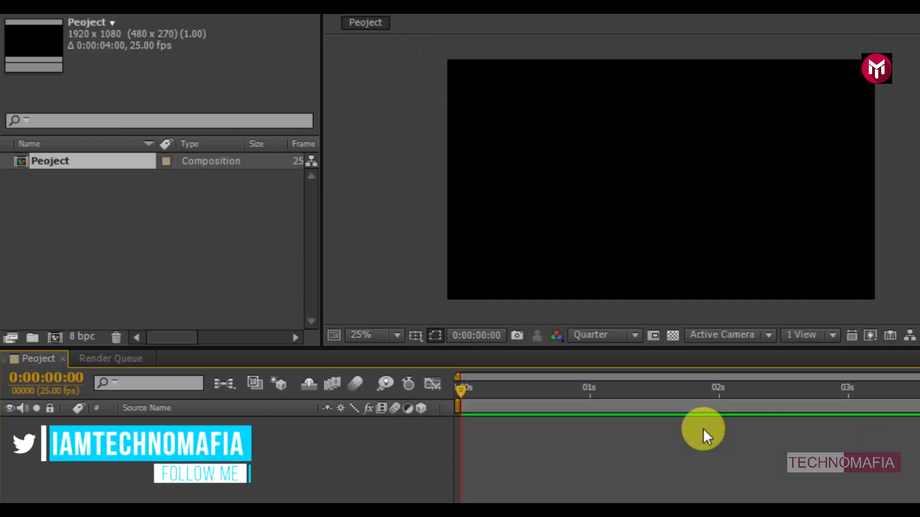
Step: Import clouds_daylight.jpg and foggy_forest.jpg and drag both into the Peoject timeline
right_click(111, 260)
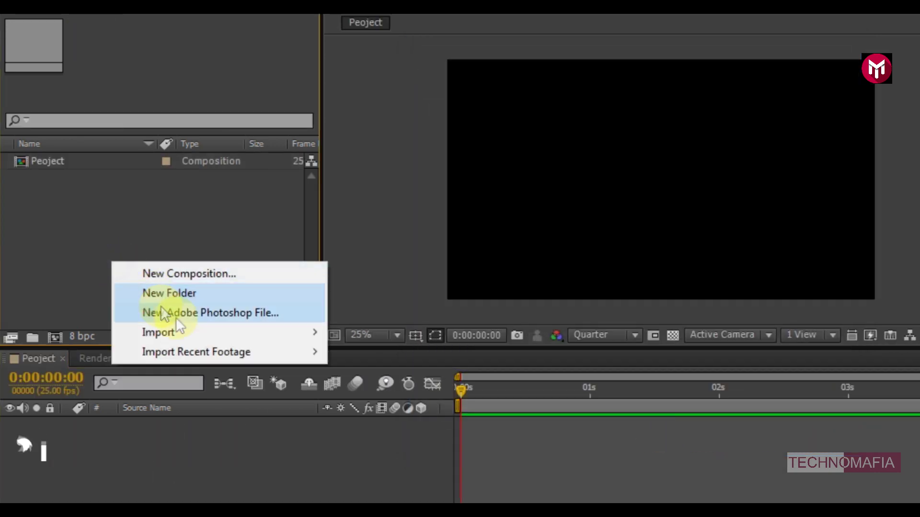
mouse_move(192, 327)
left_click(369, 336)
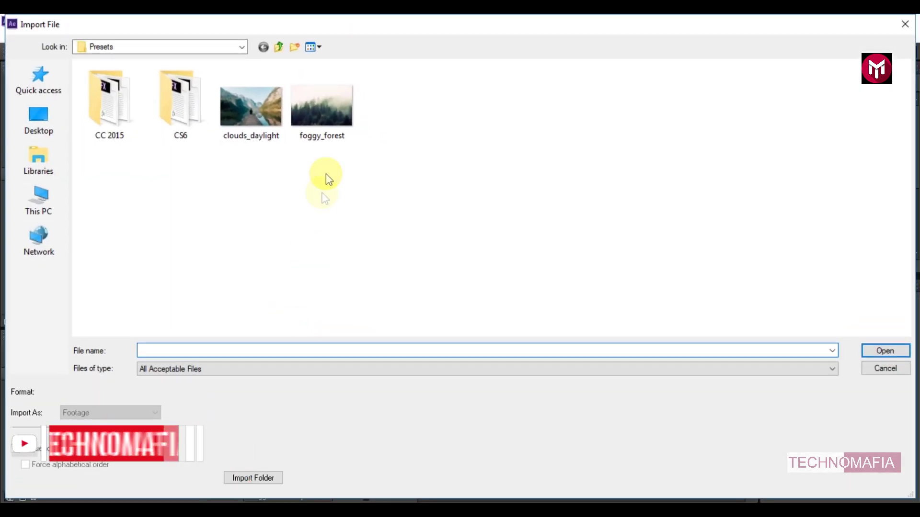
left_click_drag(360, 140, 241, 103)
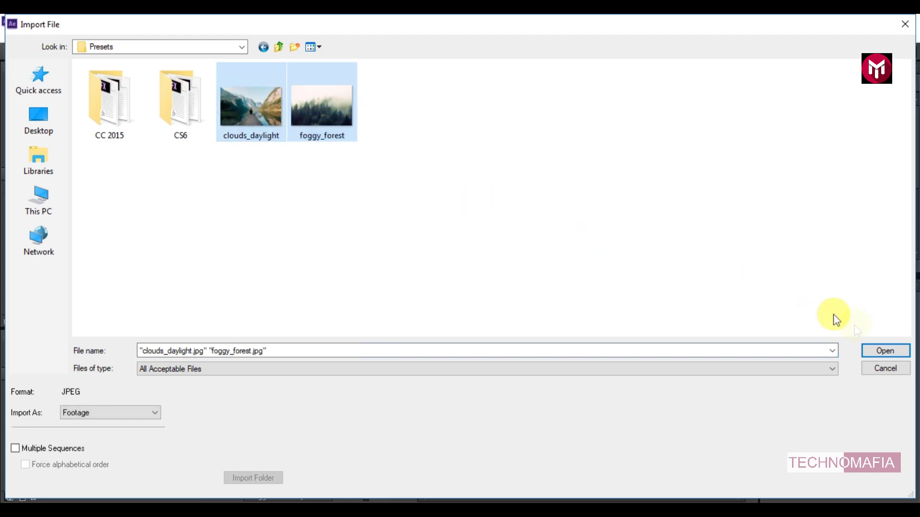
left_click(883, 350)
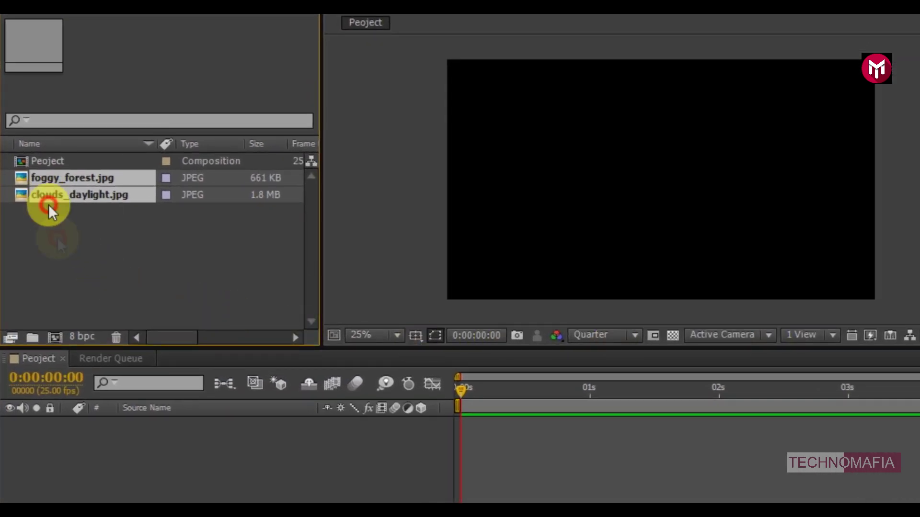
left_click_drag(48, 204, 104, 451)
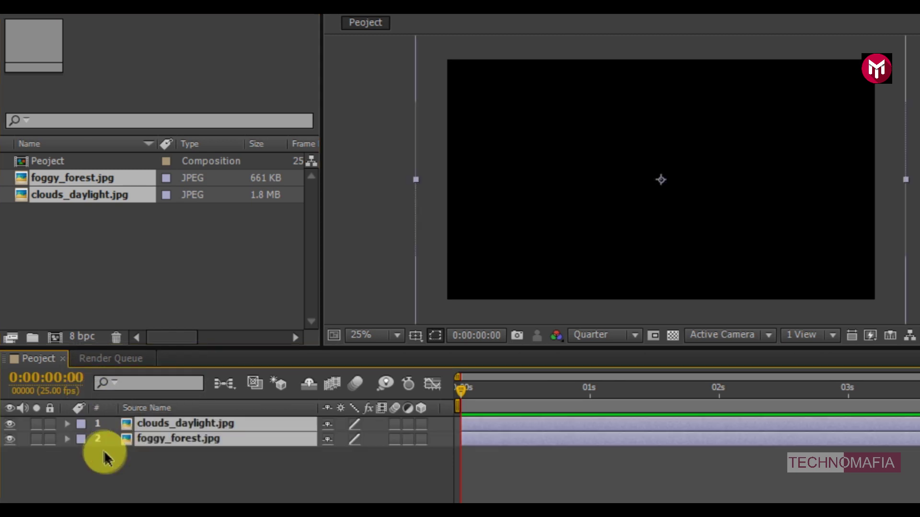
Step: Trim both photo layers to end at 2 seconds and start clouds_daylight at the 2-second mark
left_click(719, 390)
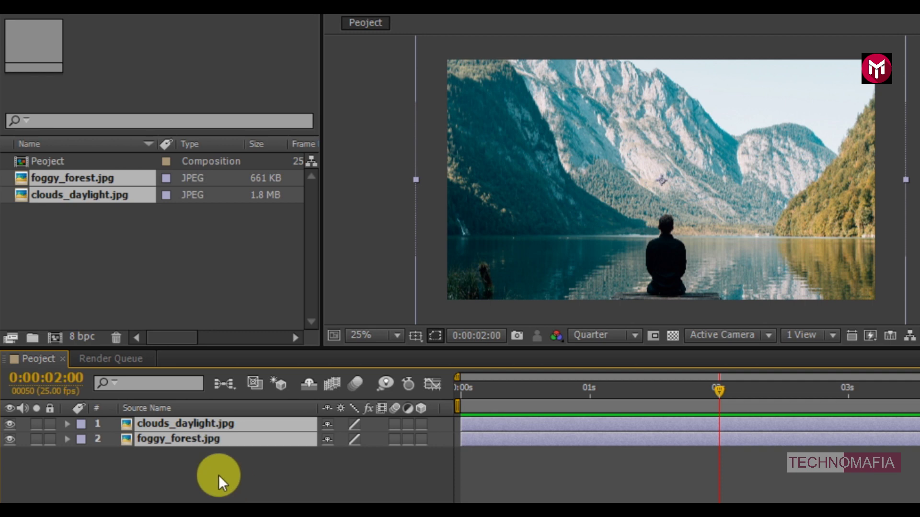
key("alt+bracketright")
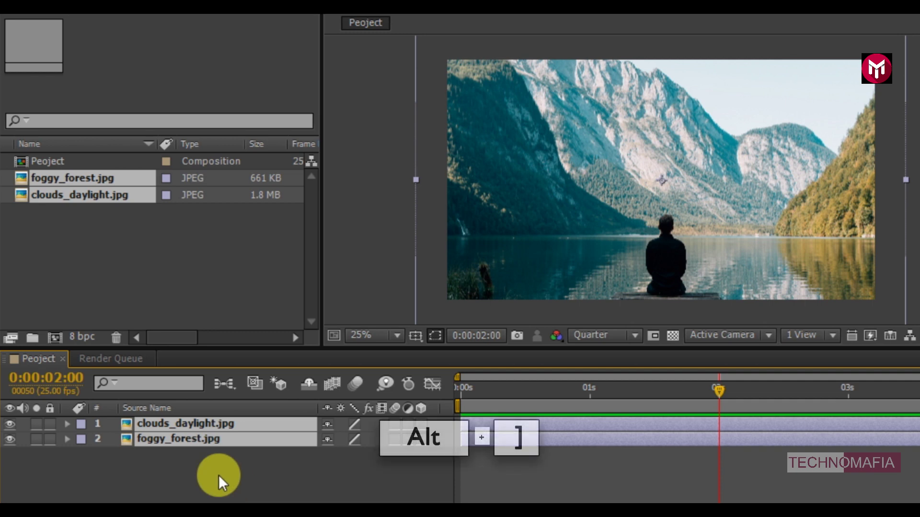
key("alt+bracketright")
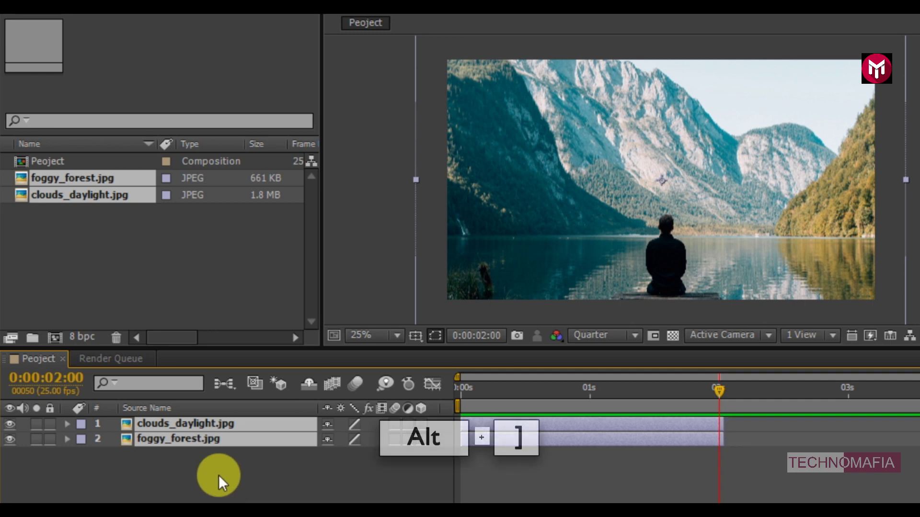
left_click(218, 475)
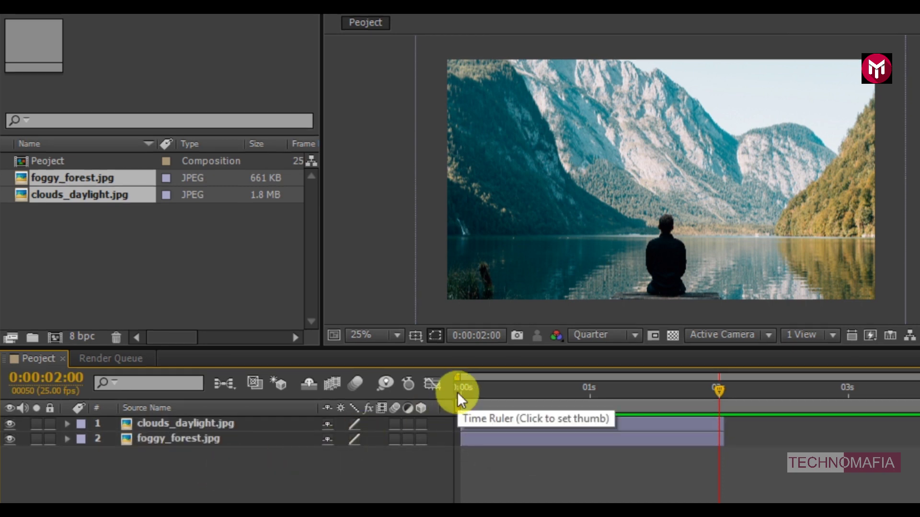
left_click_drag(549, 426, 799, 421)
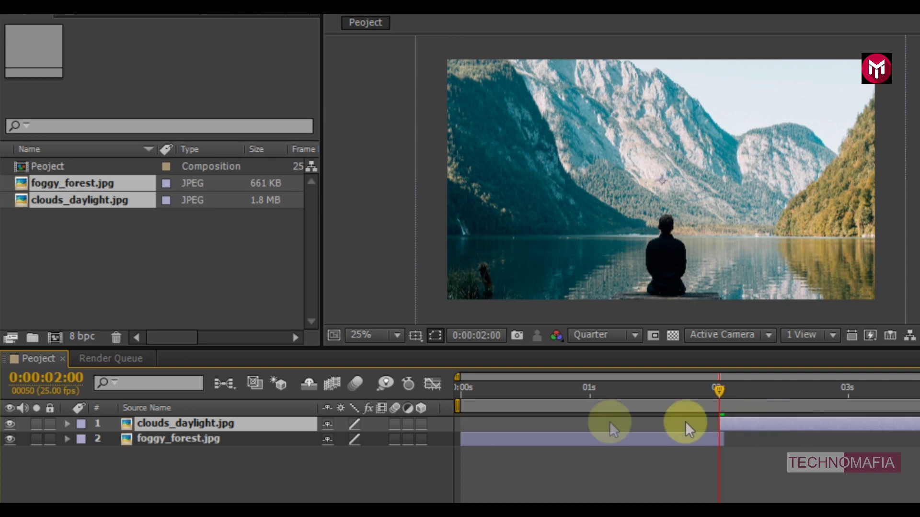
left_click(559, 389)
Step: Scale the foggy_forest.jpg layer down to 88%
left_click(191, 440)
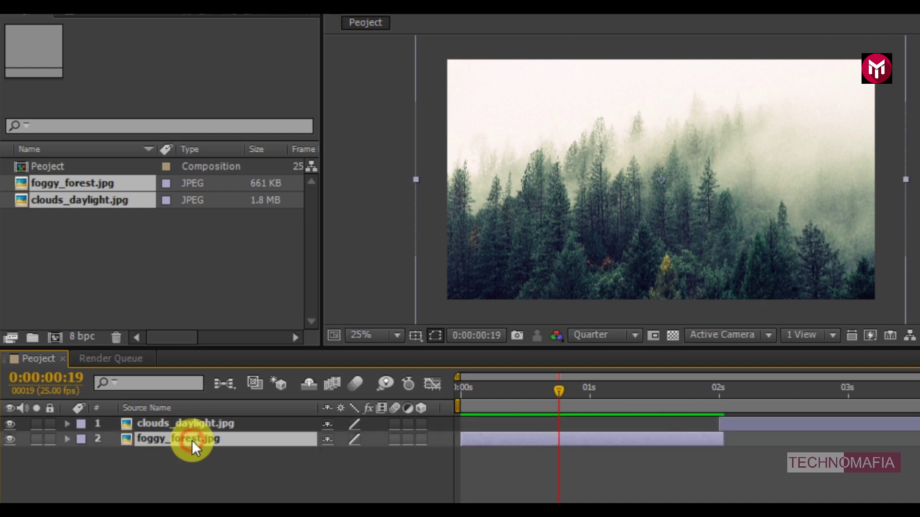
key("s")
left_click(351, 454)
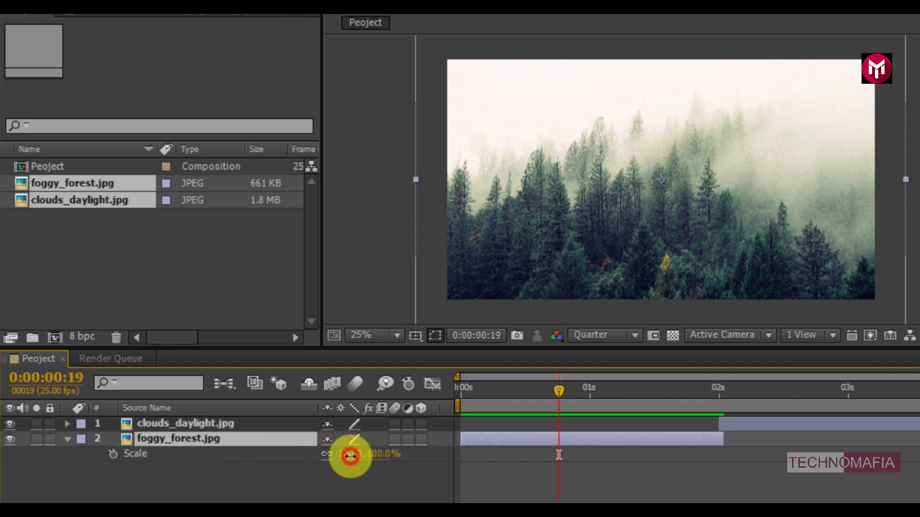
type("92")
key("Return")
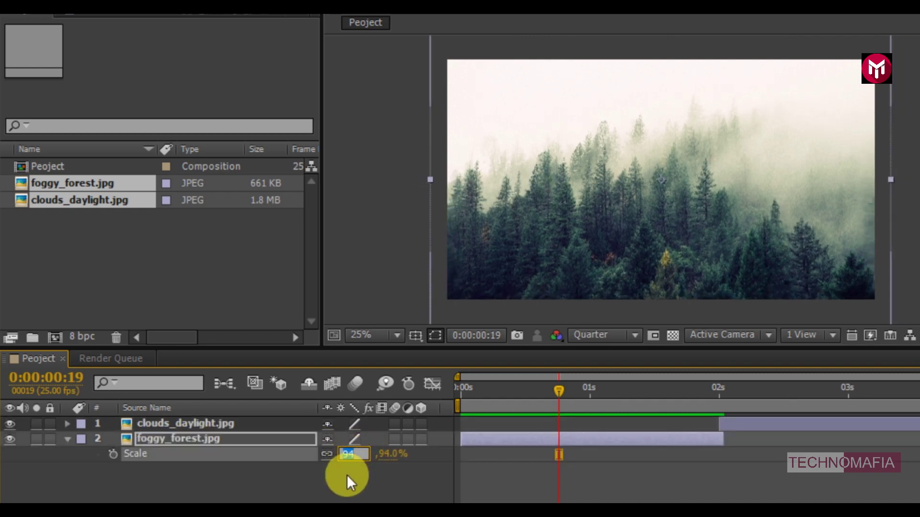
type("88")
key("Return")
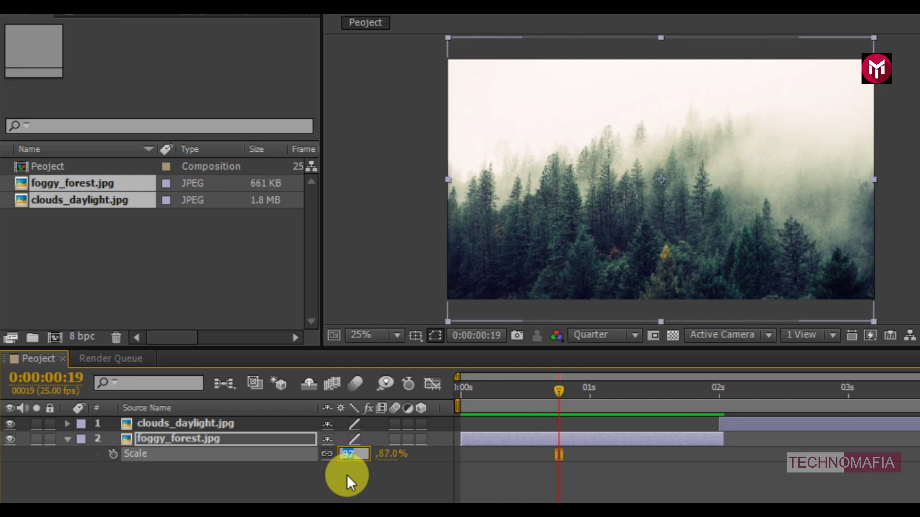
left_click(347, 476)
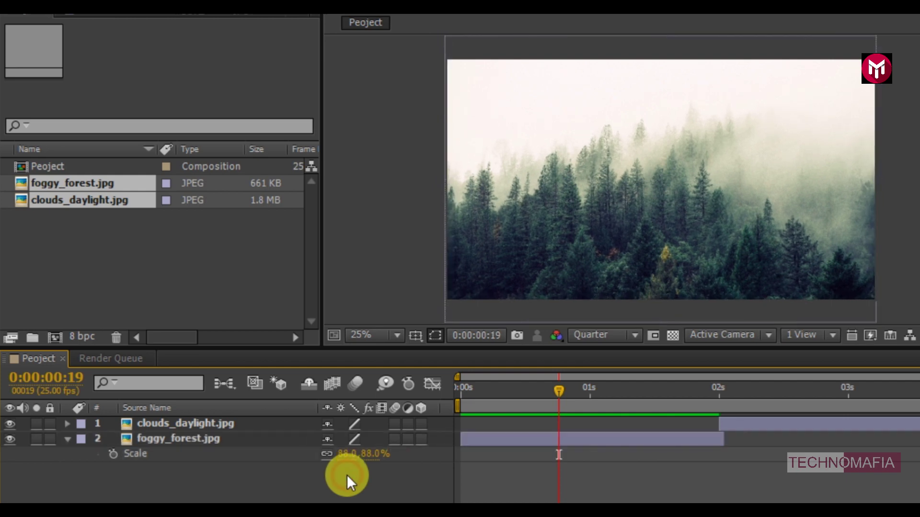
left_click(67, 439)
Step: Scale the clouds_daylight.jpg layer down to 48%
left_click(859, 389)
left_click(192, 425)
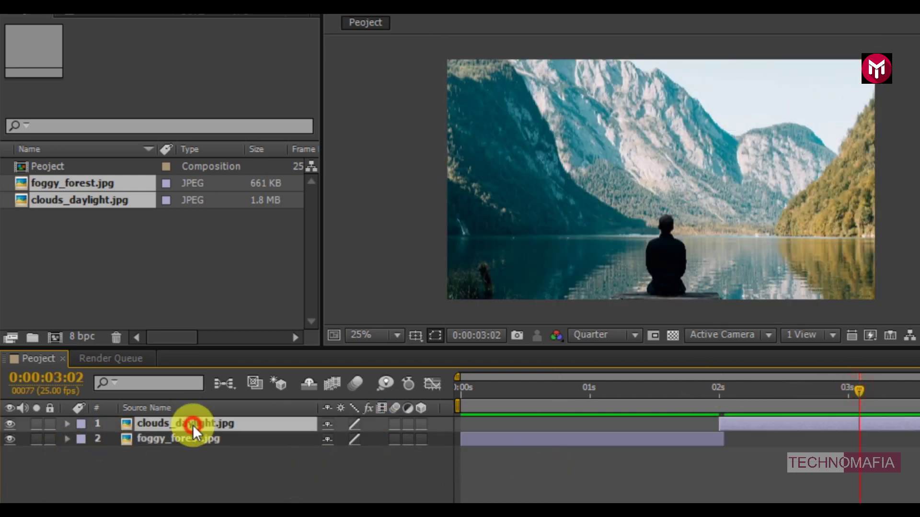
key("s")
left_click(350, 438)
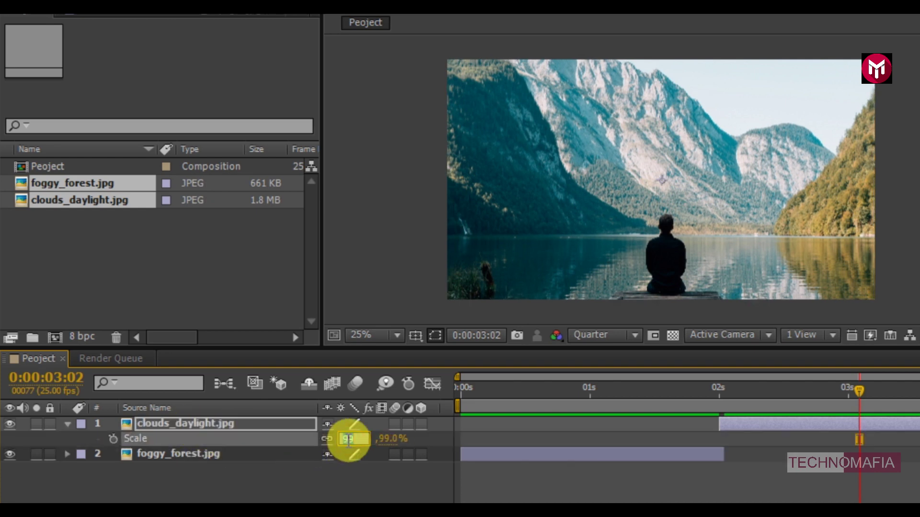
type("49")
key("Return")
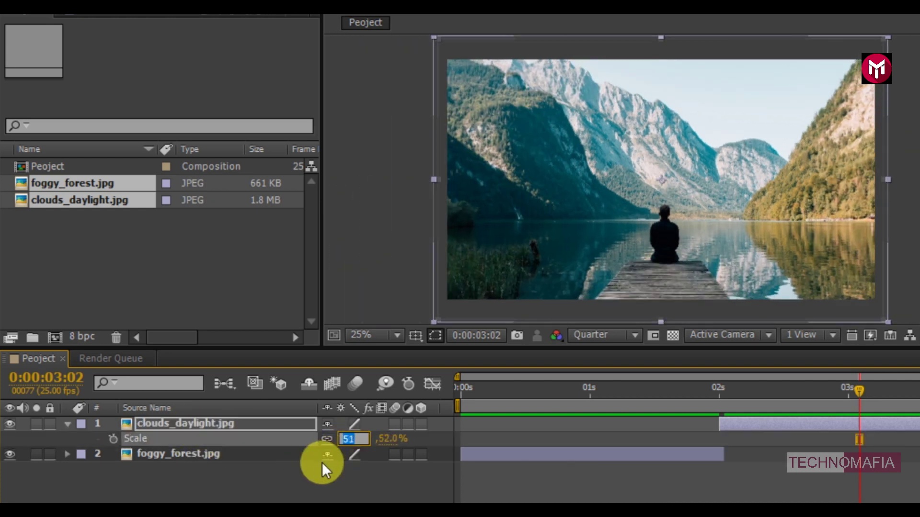
key("Down")
left_click(68, 425)
left_click(126, 461)
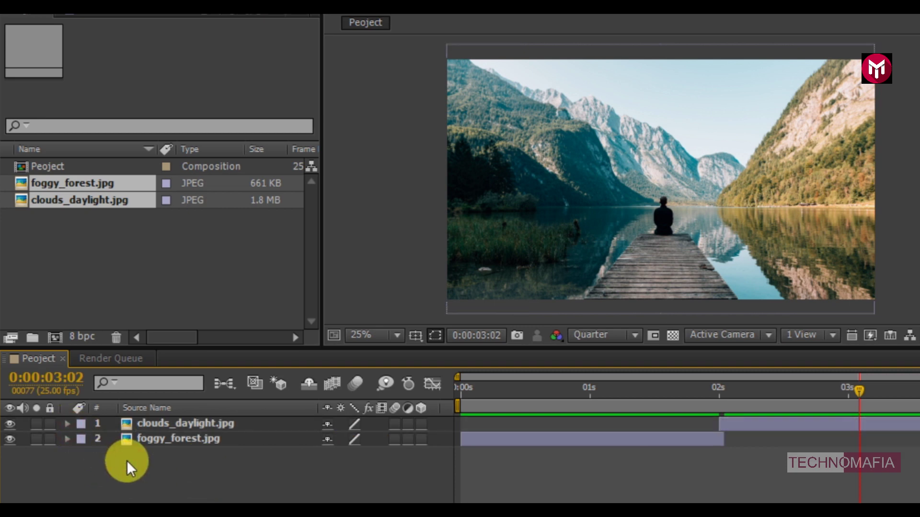
Step: Add a new adjustment layer at the top of the layer stack
right_click(154, 475)
mouse_move(241, 292)
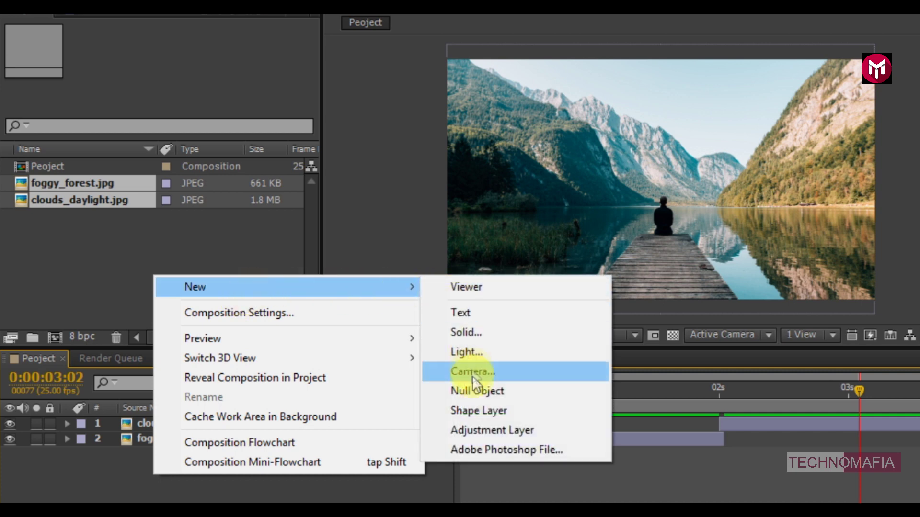
left_click(481, 427)
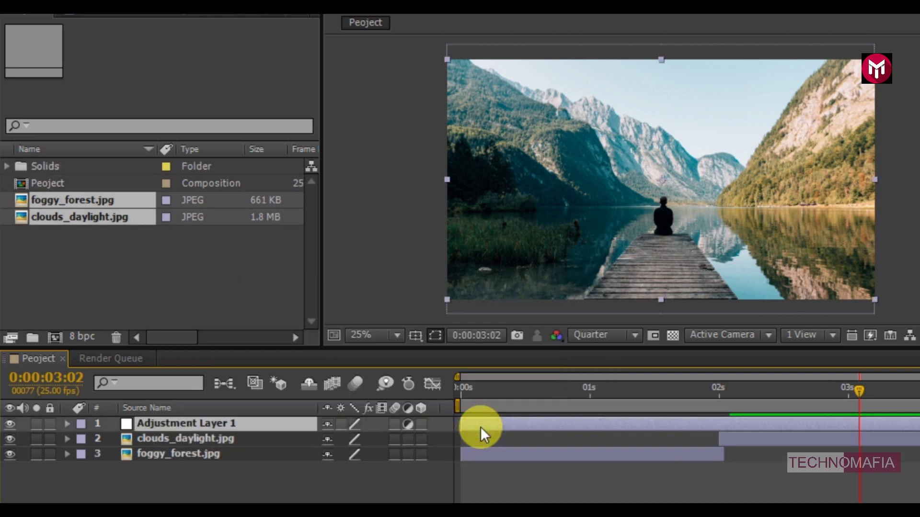
Step: Trim Adjustment Layer 1 to end at 1 second, then return to the comp start
key("alt+bracketright")
left_click(590, 387)
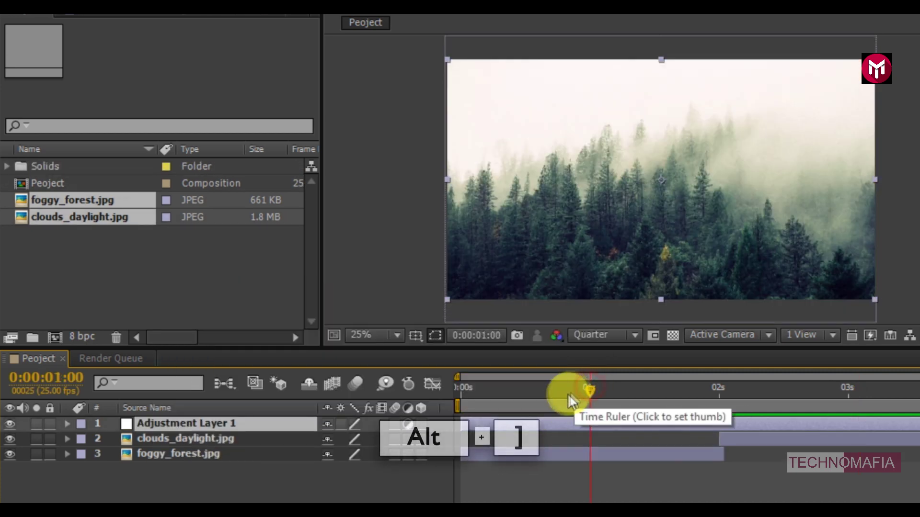
key("alt+bracketright")
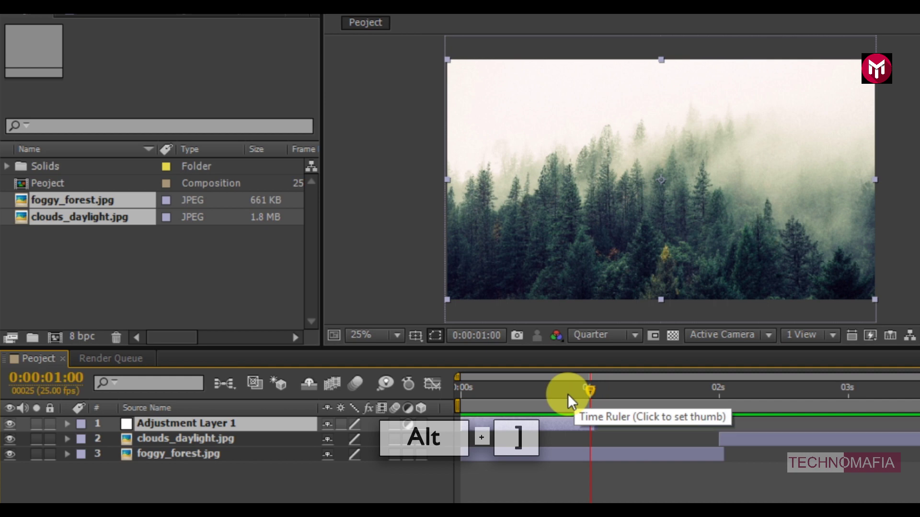
left_click(461, 386)
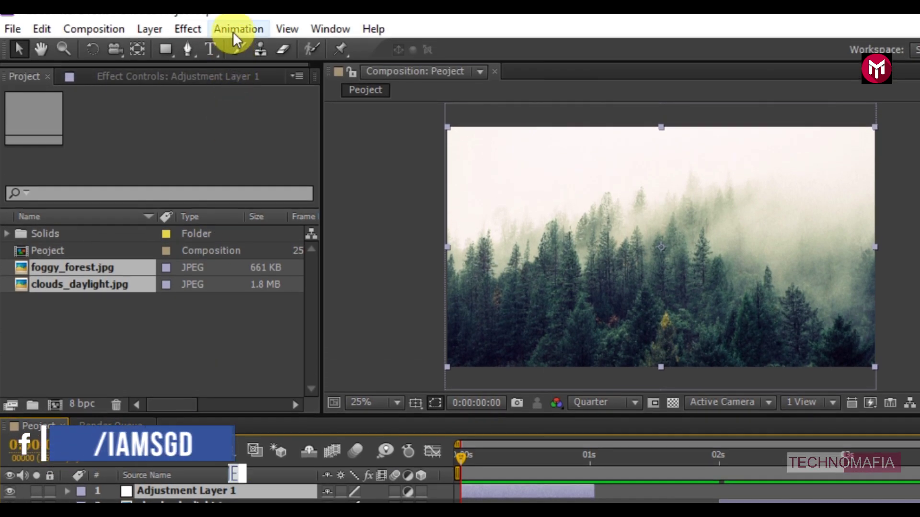
Step: Apply the Motion Left CS6 animation preset from the Presets > CS6 folder to Adjustment Layer 1
left_click(235, 30)
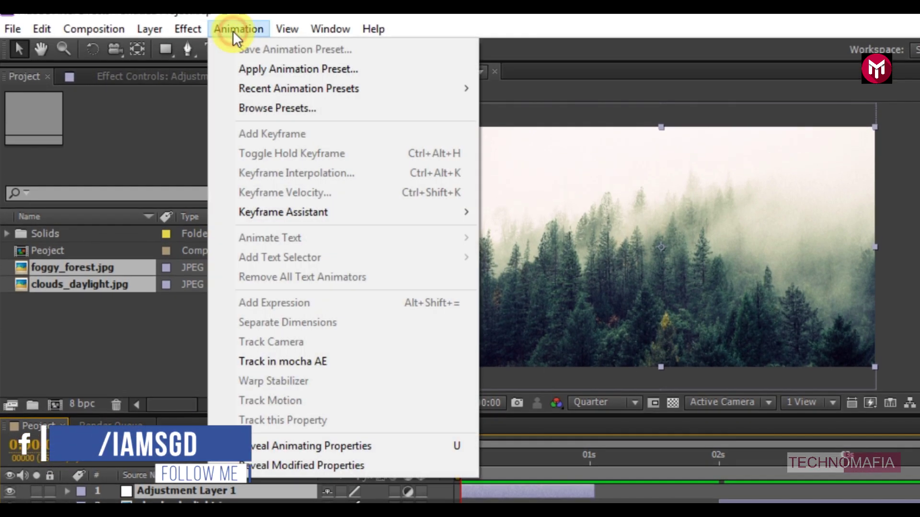
left_click(239, 69)
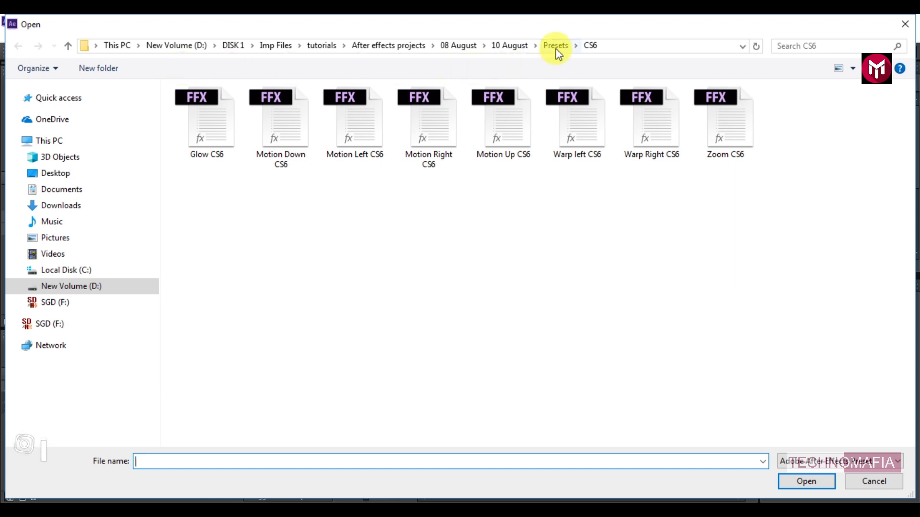
left_click(556, 47)
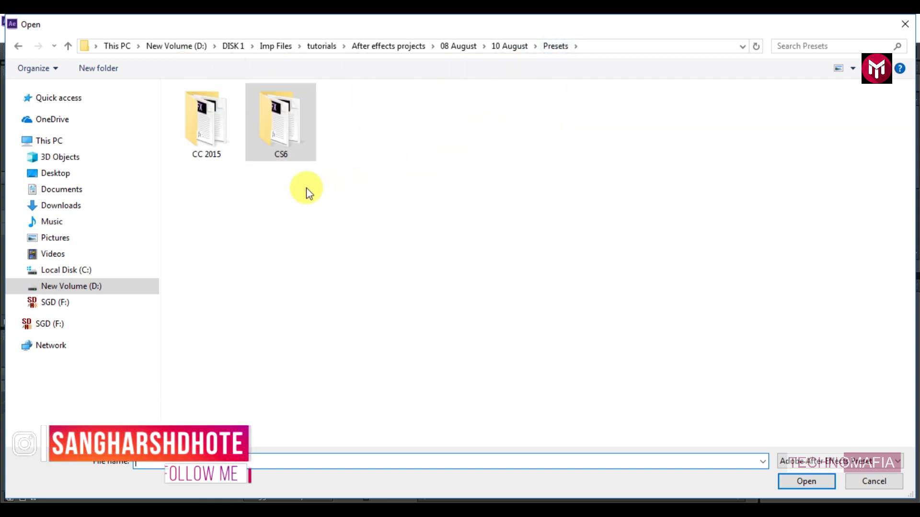
left_click(285, 130)
double_click(286, 131)
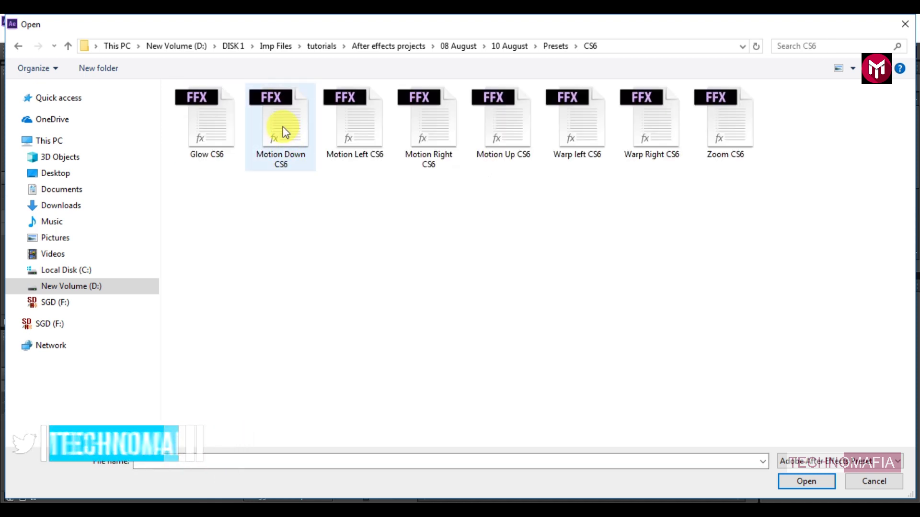
left_click(343, 122)
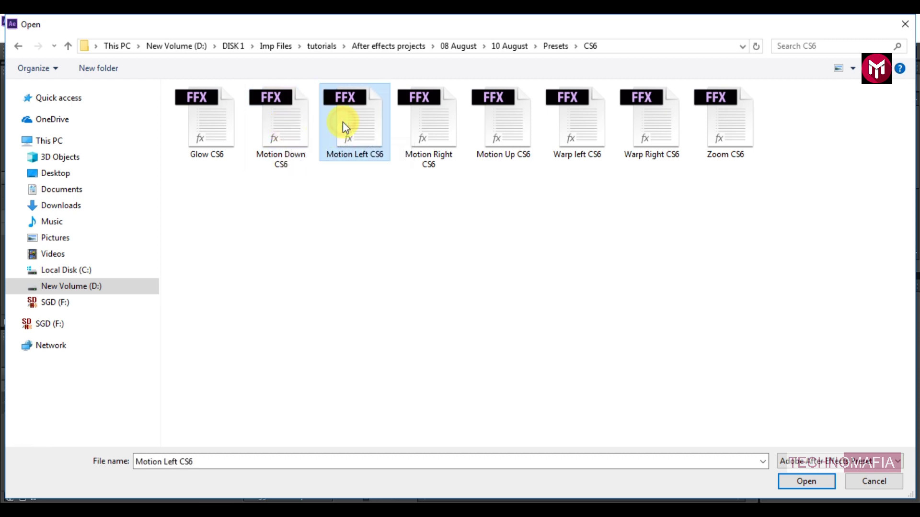
left_click(796, 481)
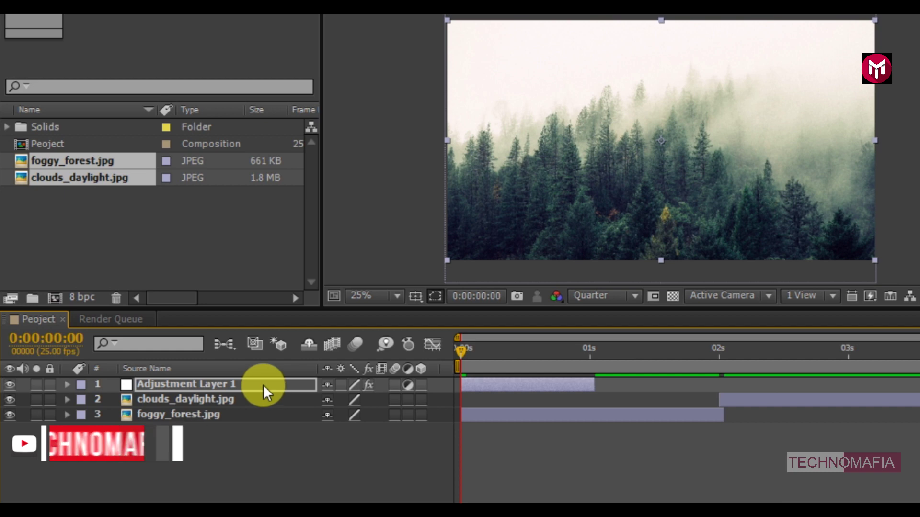
Step: Move Adjustment Layer 1 and its keyframes to about 1.6 s, straddling the 2-second cut, and preview
key("u")
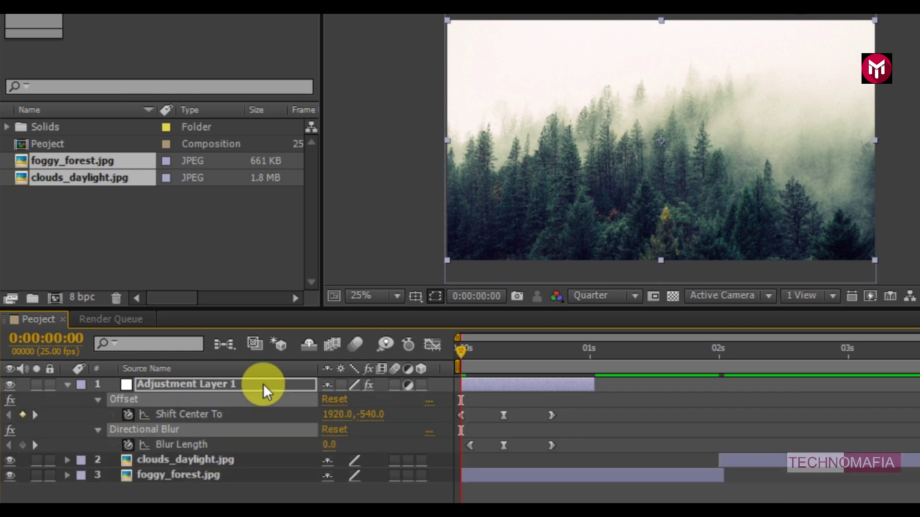
left_click_drag(489, 385, 705, 382)
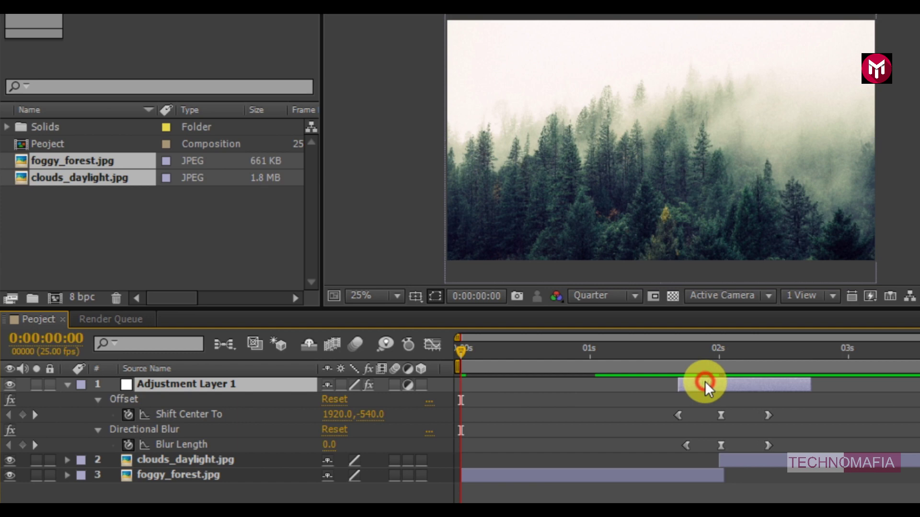
left_click(719, 355)
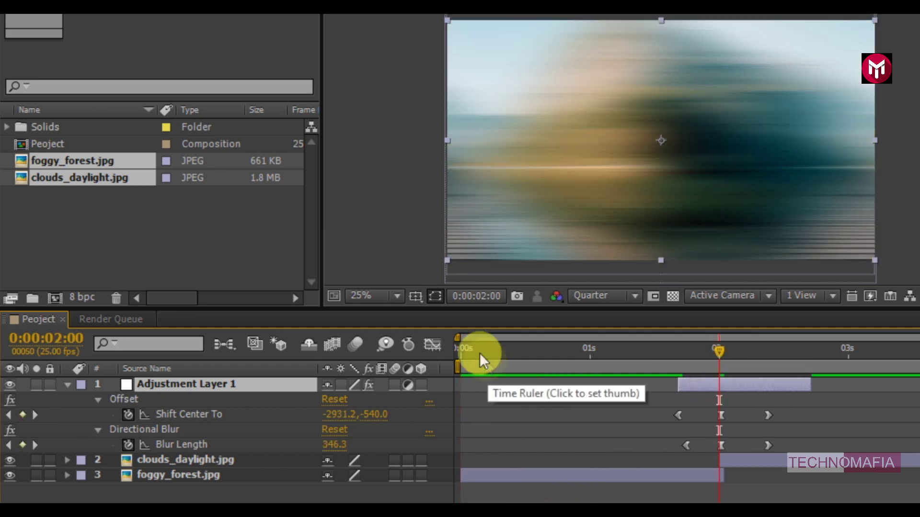
left_click(459, 347)
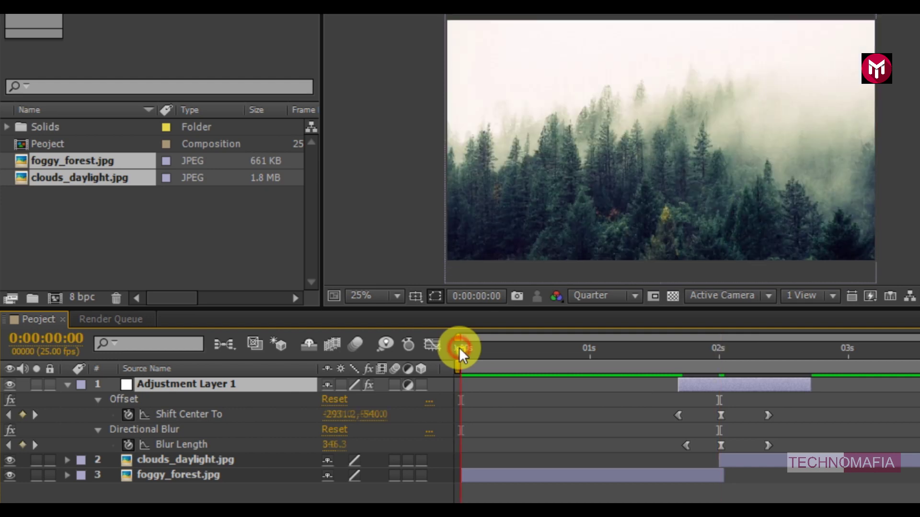
left_click(67, 385)
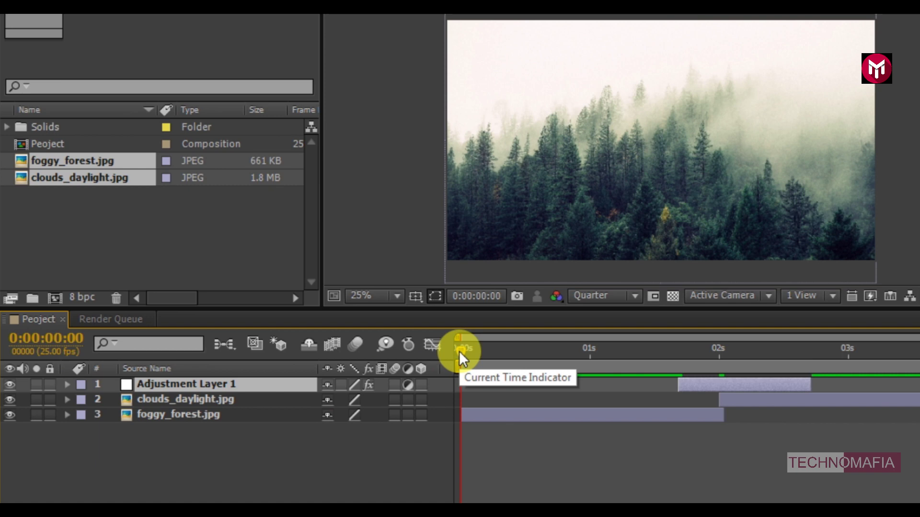
key("space")
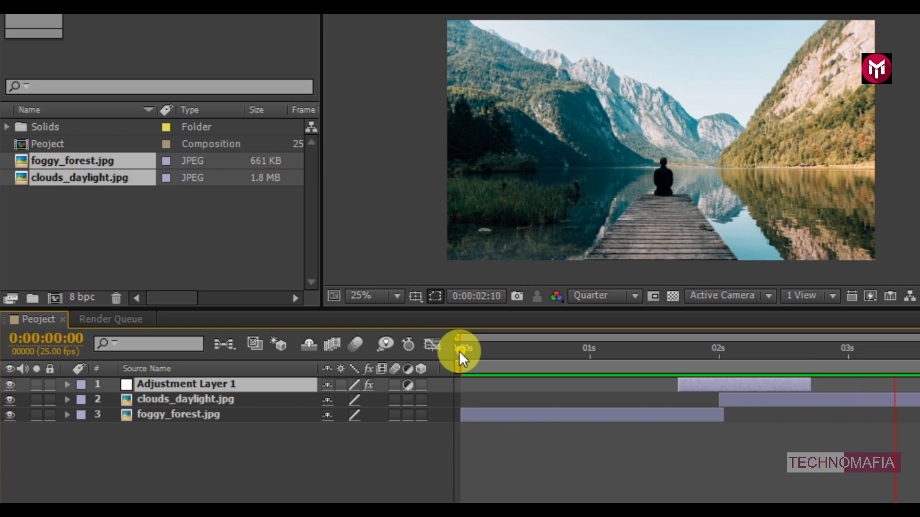
key("space")
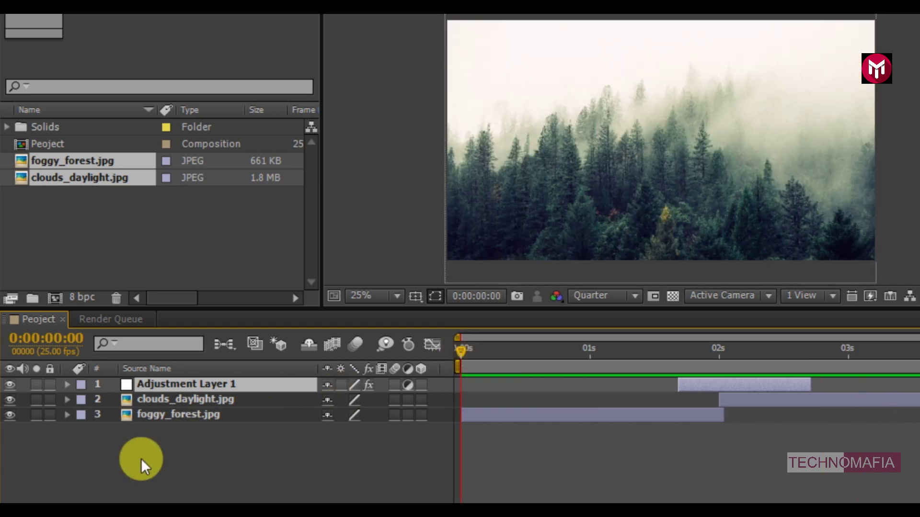
right_click(141, 460)
Step: Add a new black solid layer named Frame
mouse_move(257, 270)
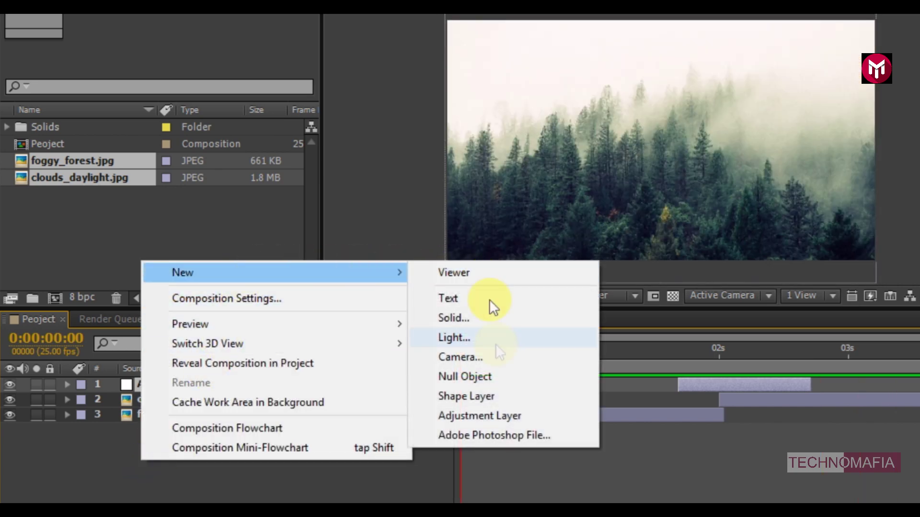
left_click(492, 319)
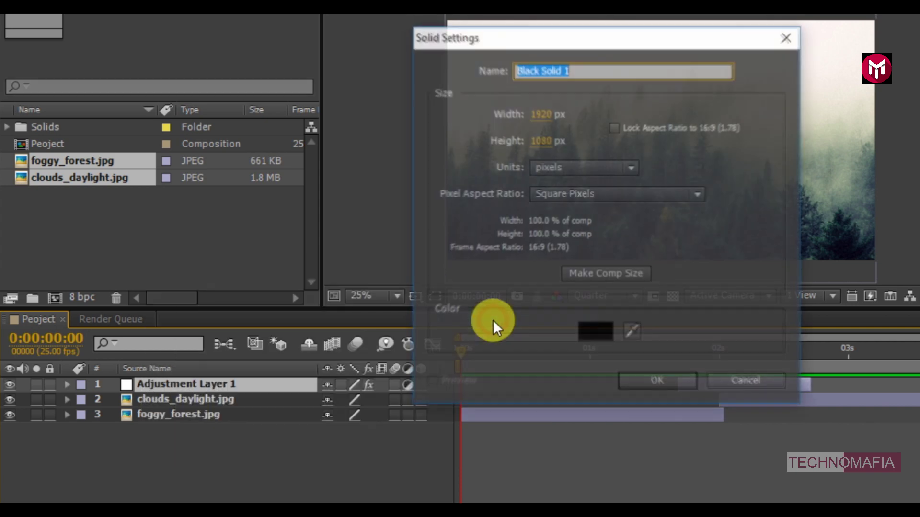
type("Frame")
key("Return")
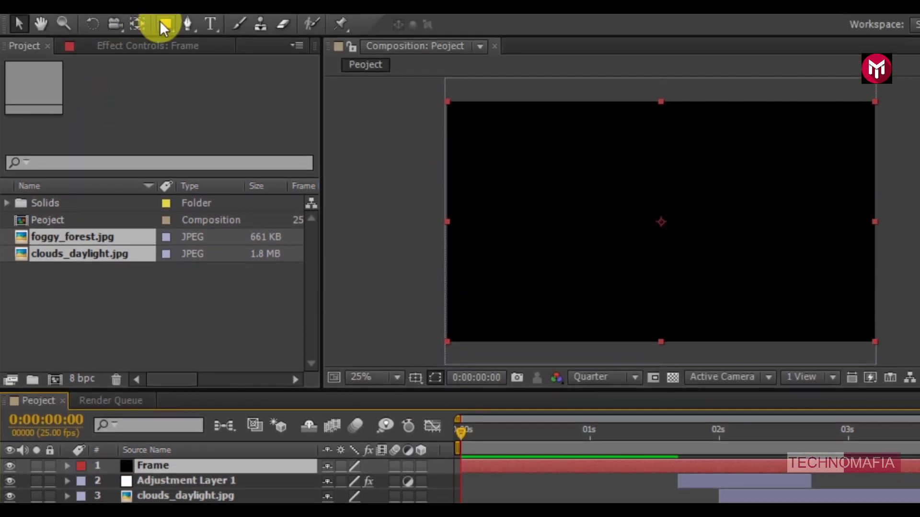
Step: Draw a Subtract rectangle mask on Frame, guided by the safe-area guides, and preview the result
left_click(418, 347)
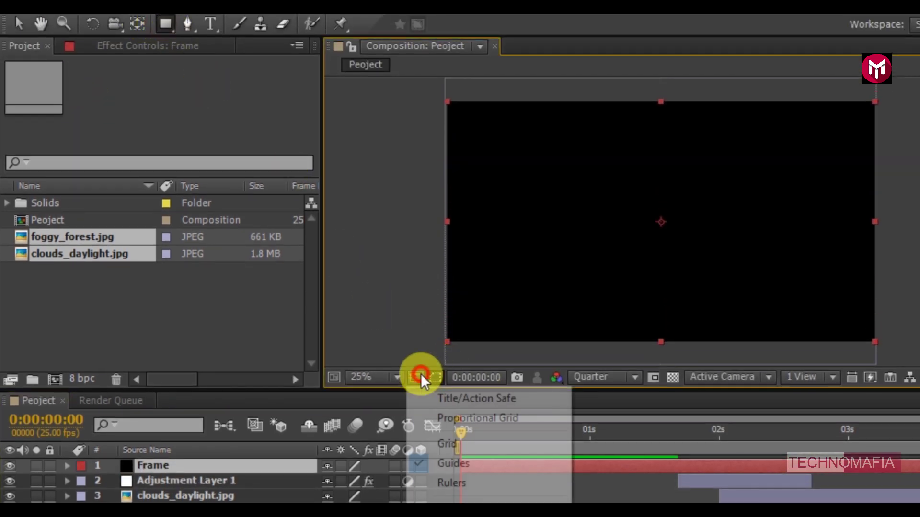
left_click(424, 400)
mouse_move(430, 115)
left_mouse_down()
mouse_move(690, 114)
mouse_move(857, 207)
mouse_move(867, 300)
mouse_move(883, 331)
left_mouse_up()
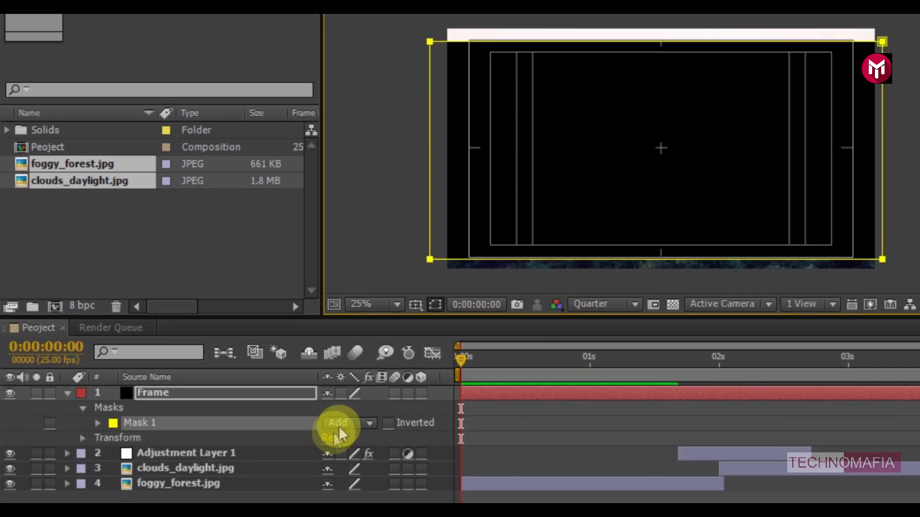
left_click(340, 492)
left_click(362, 328)
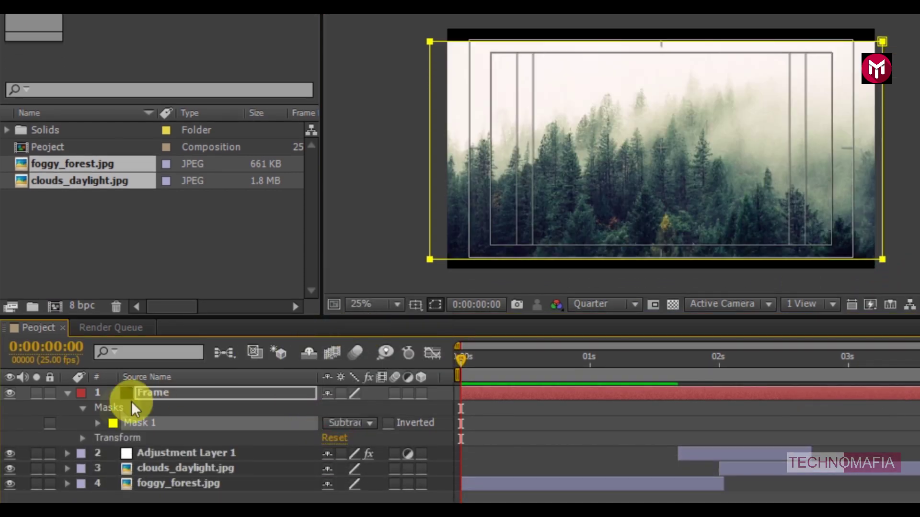
left_click(67, 392)
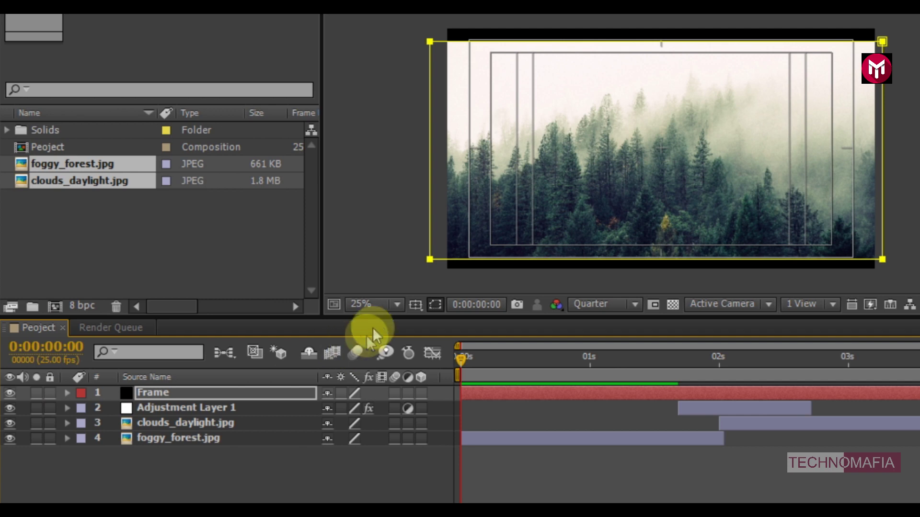
left_click(415, 306)
left_click(425, 321)
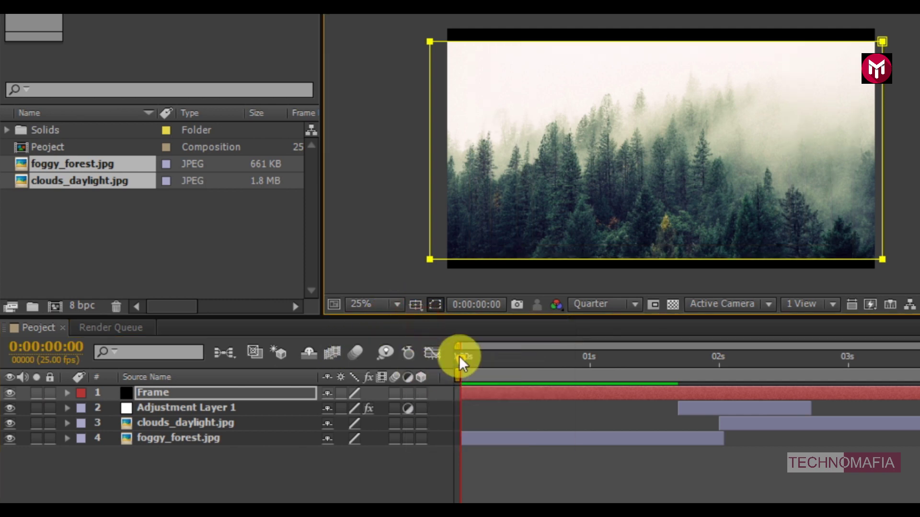
key("space")
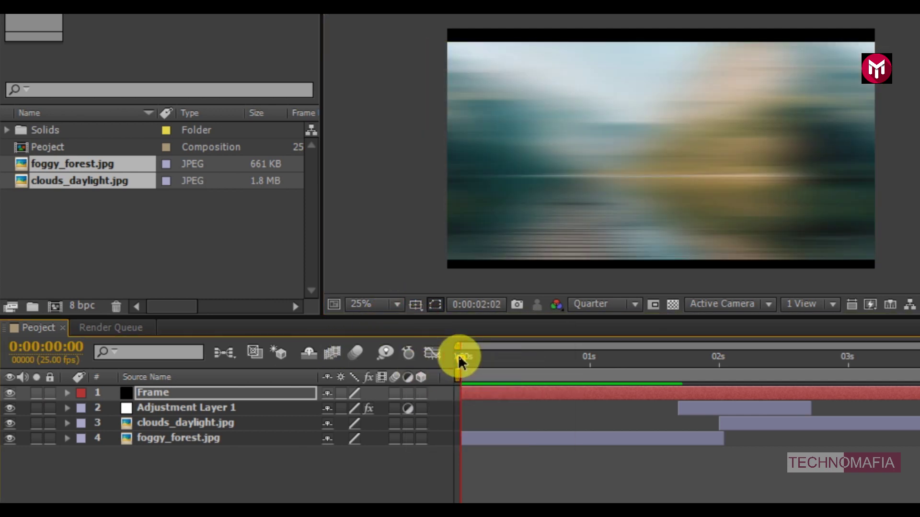